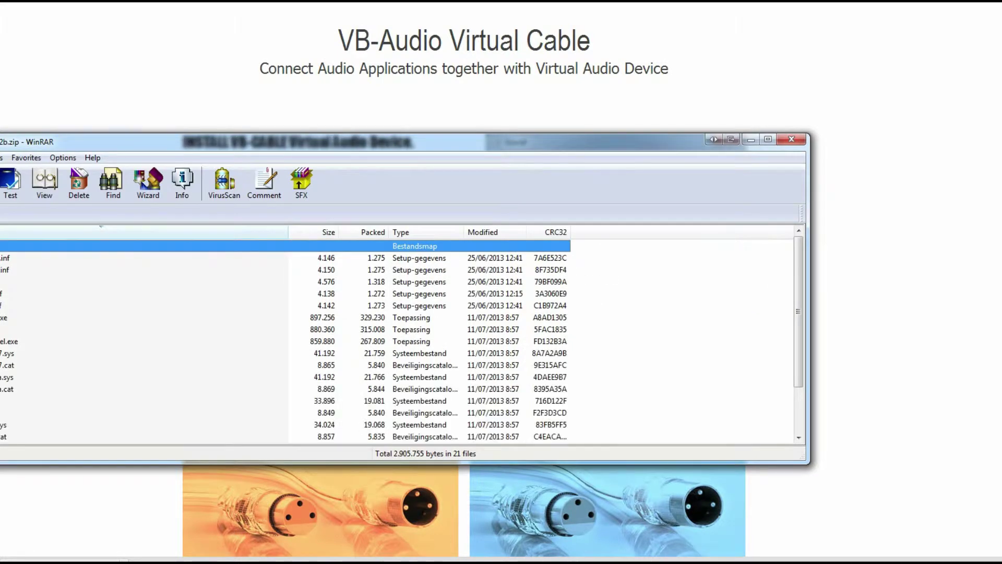
Step: Run the setup application from the open archive and install the VB-Audio Virtual Cable driver, allowing the device software
left_click(4, 317)
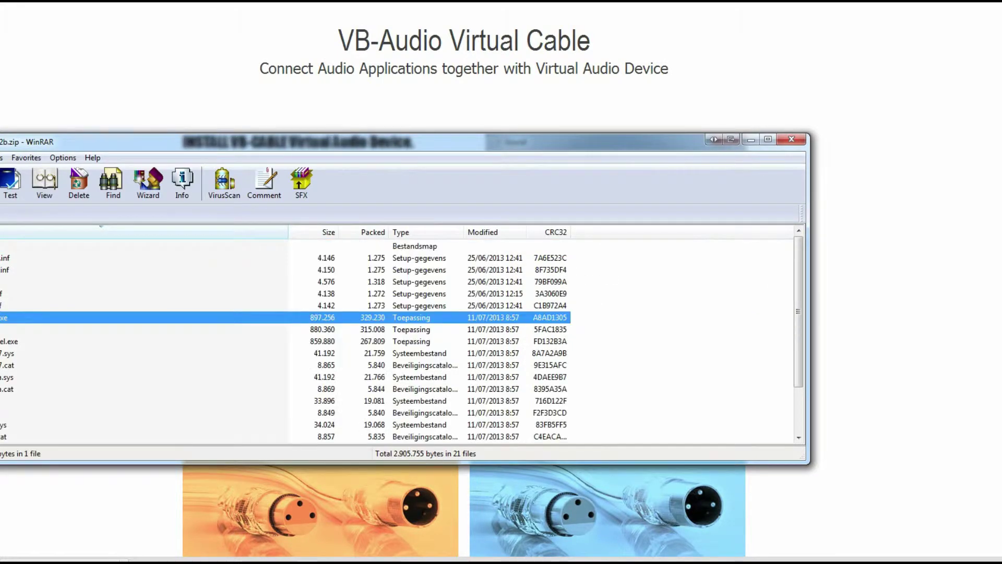
scroll(285, 340, "down", 2)
scroll(285, 339, "up", 2)
double_click(5, 317)
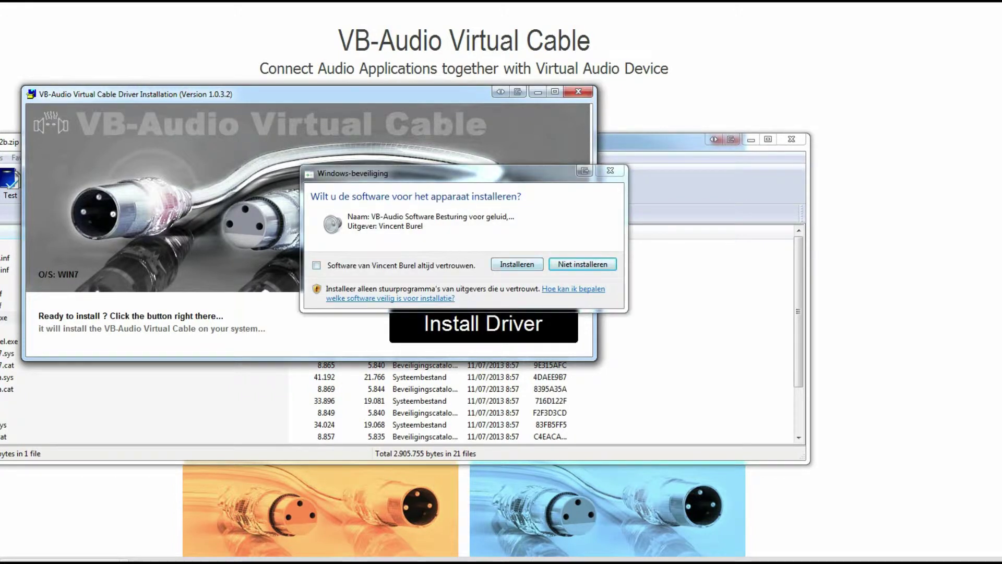
left_click(517, 264)
key("Return")
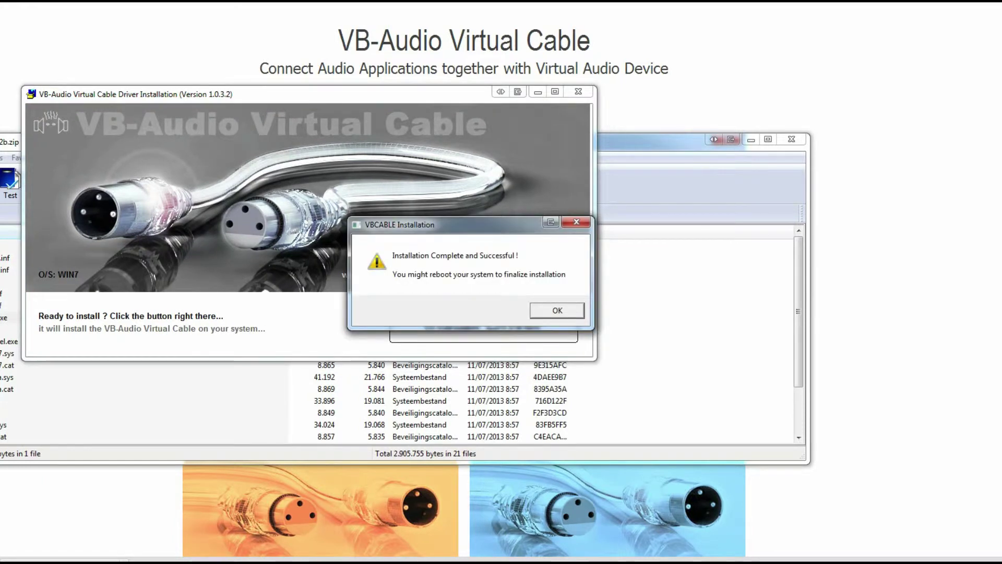
left_click_drag(459, 224, 478, 231)
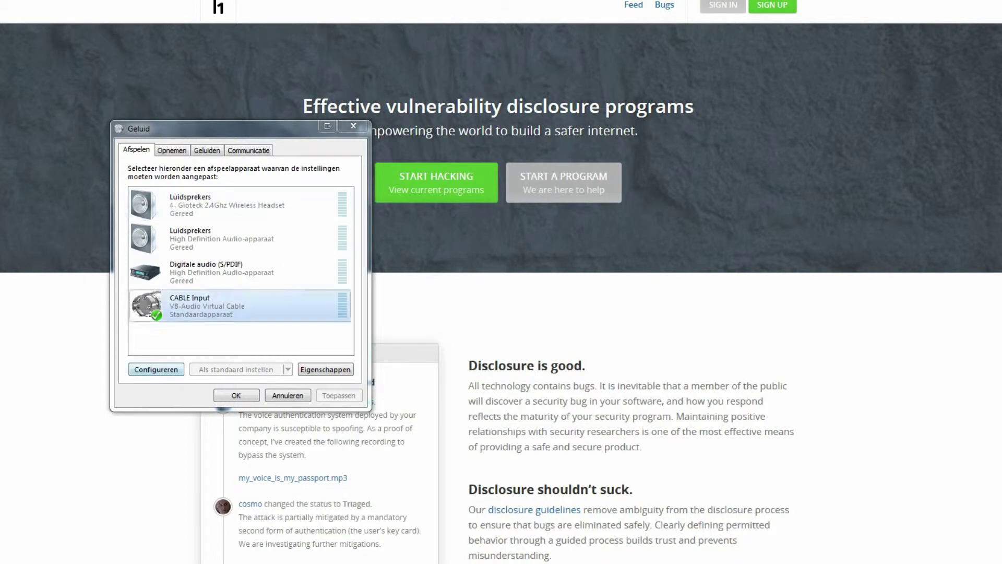
Step: Examine the speaker configuration and the advanced properties of the CABLE Input playback device
left_click(240, 306)
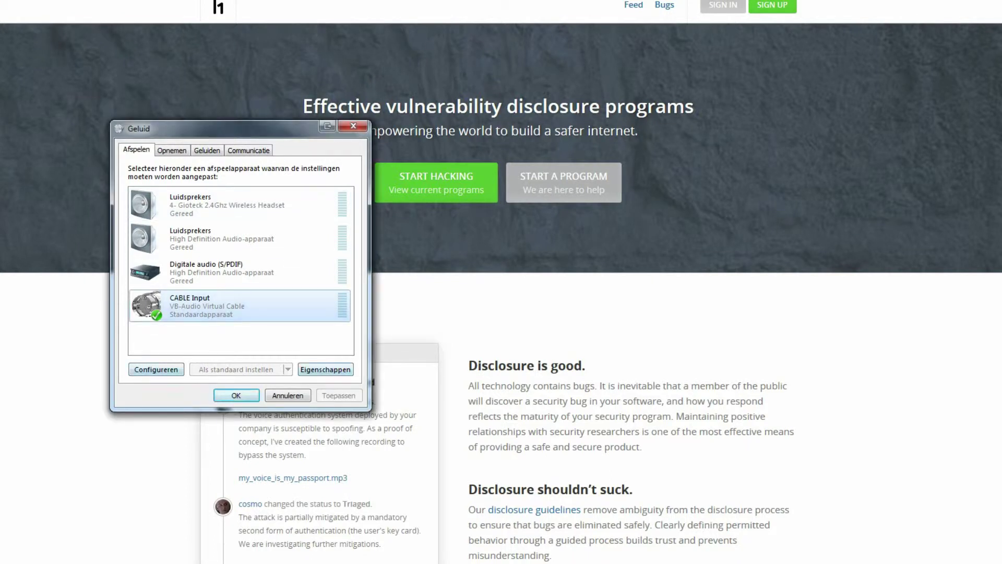
left_click(156, 369)
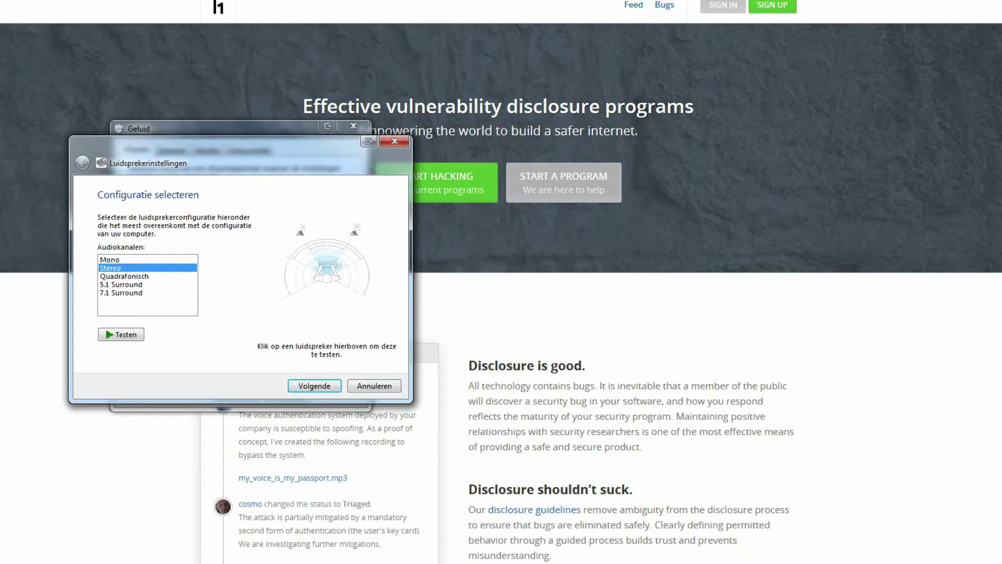
left_click(374, 386)
left_click(326, 369)
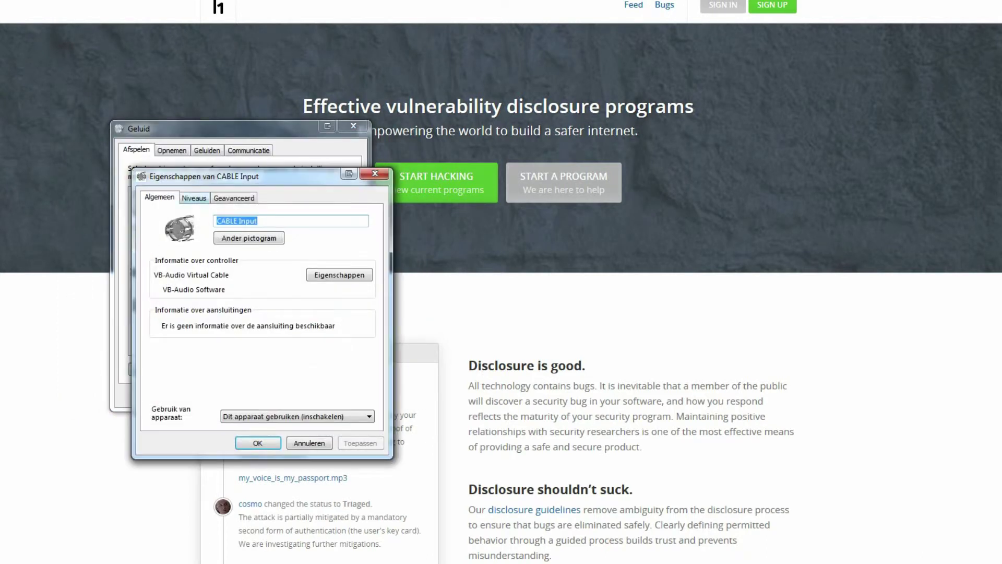
key("ctrl+Tab")
key("ctrl+Tab")
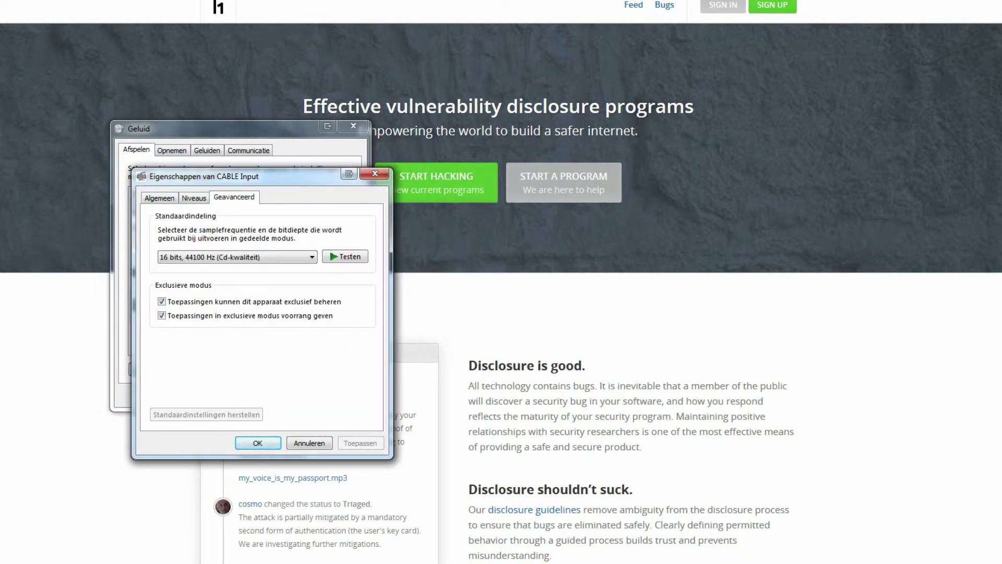
key("Return")
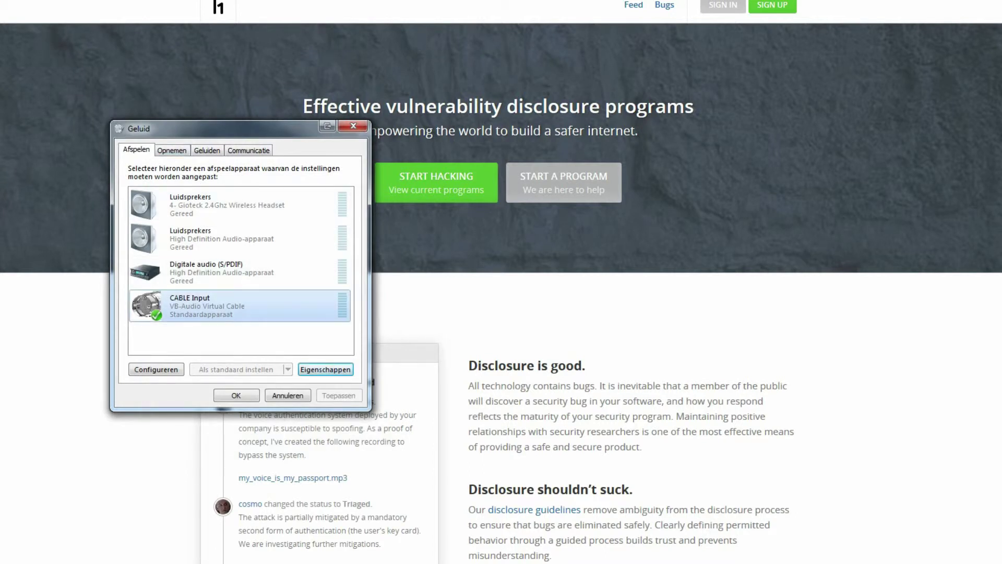
left_click(239, 239)
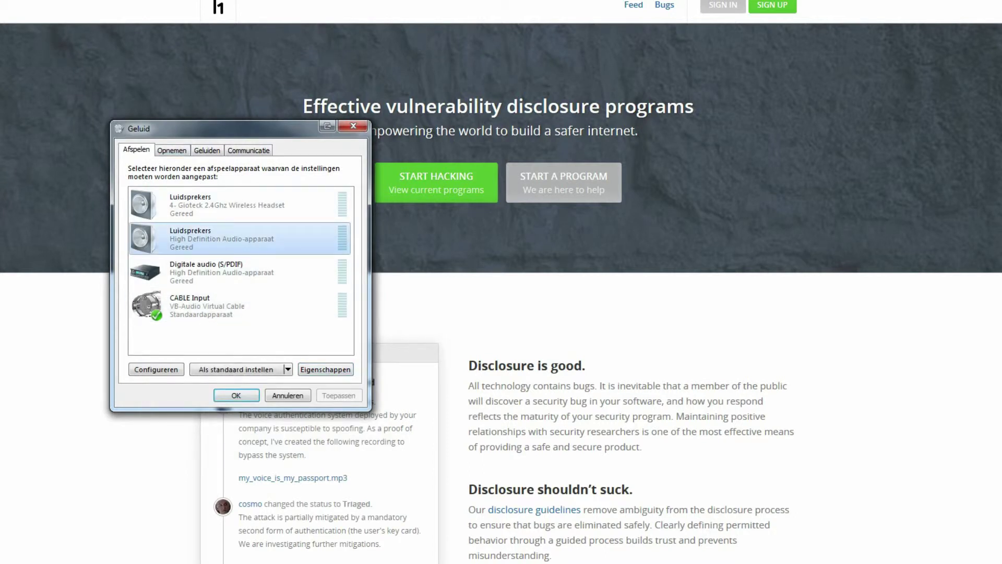
left_click(239, 305)
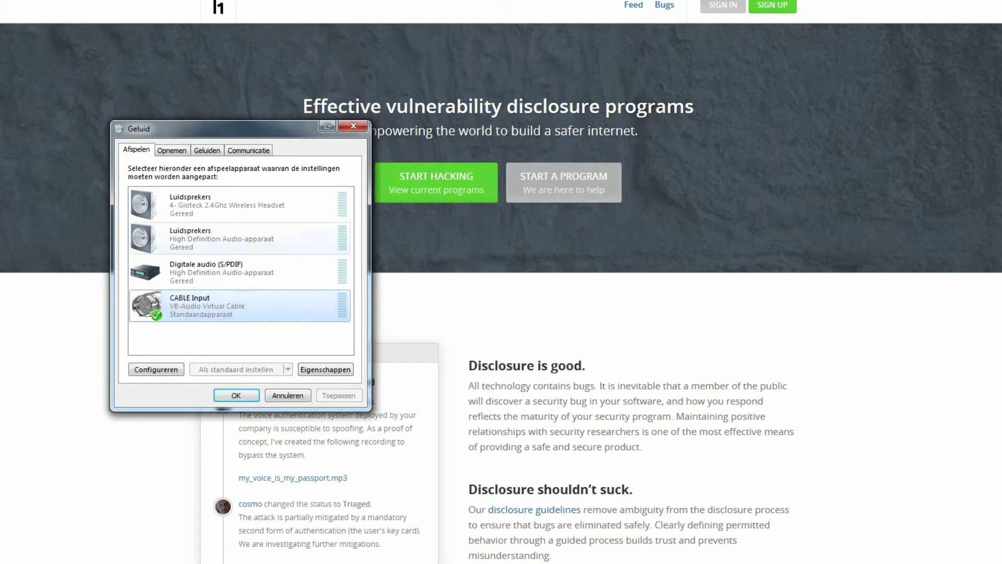
Step: Review the CABLE Output recording device's listening and advanced properties, keeping listening enabled through Luidsprekers (High Definition Audio-apparaat)
key("ctrl+Tab")
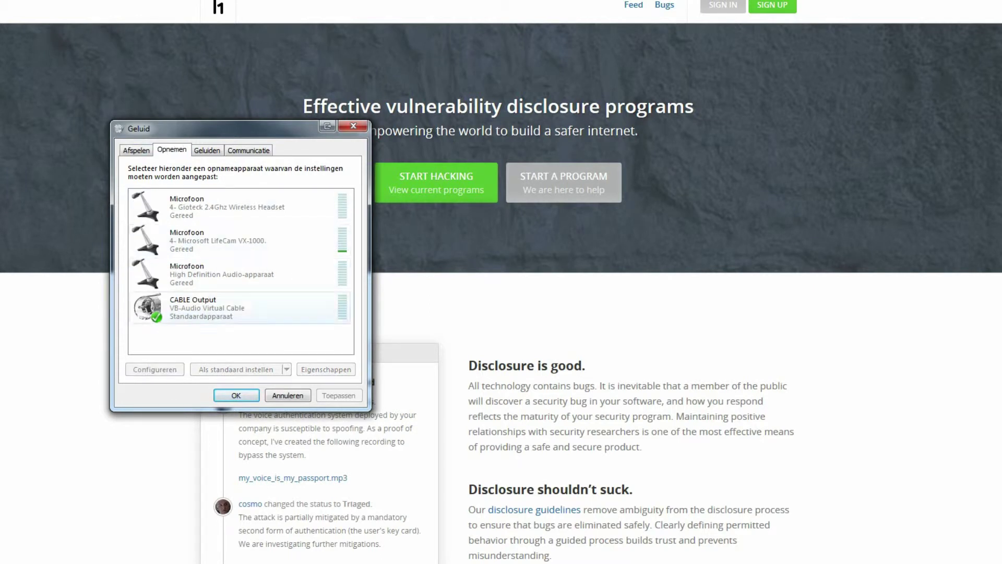
left_click(239, 308)
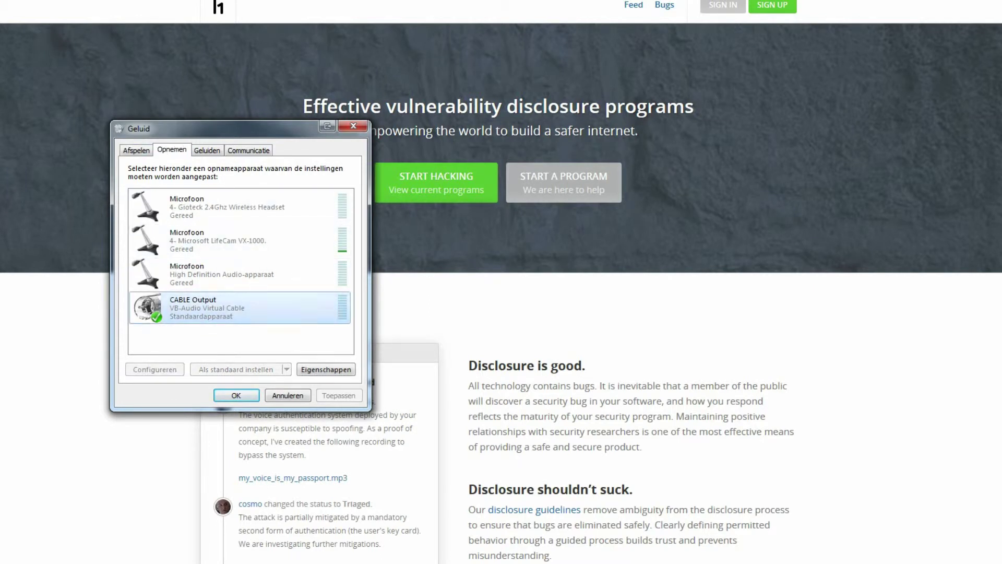
left_click(325, 369)
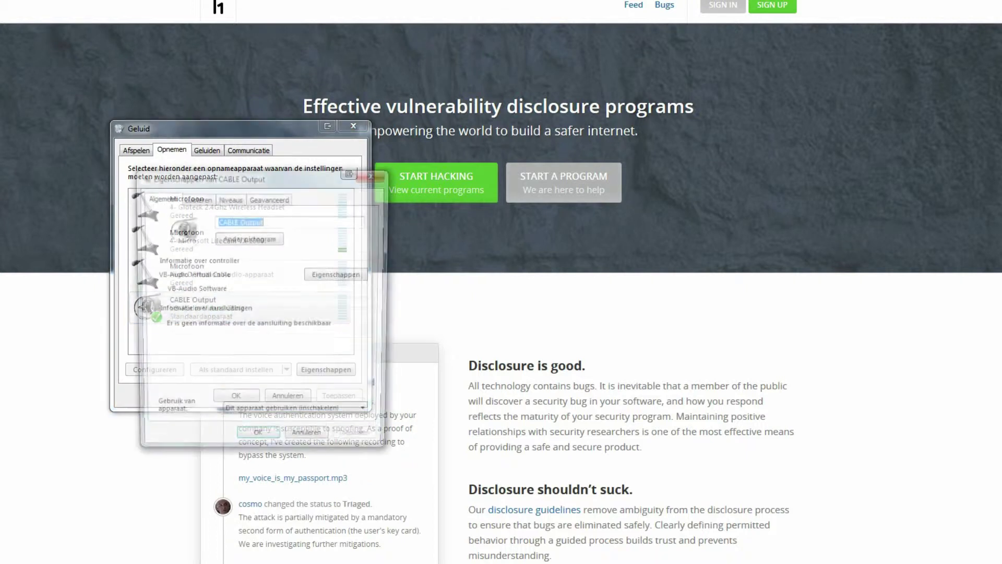
key("ctrl+Tab")
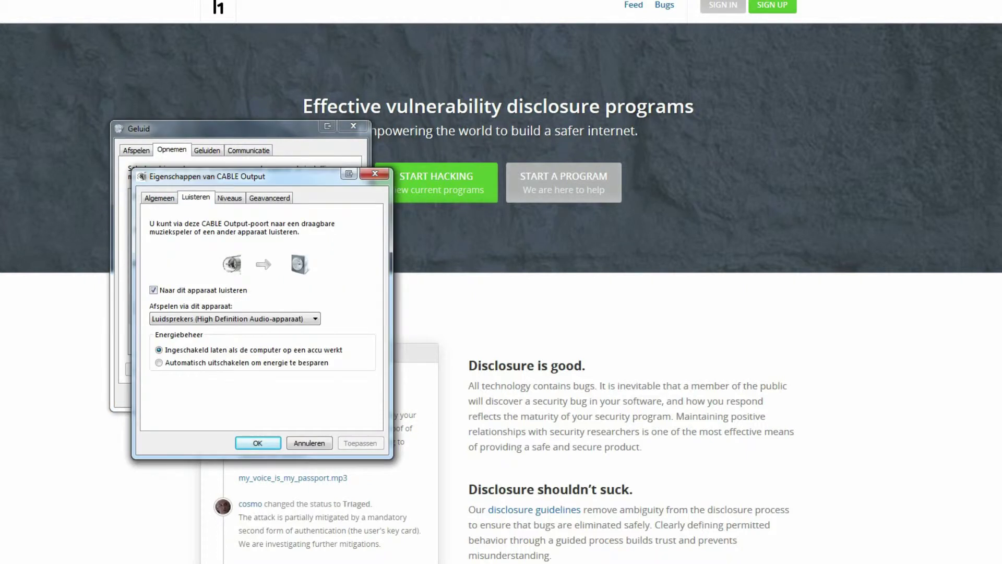
left_click(153, 290)
left_click(153, 291)
key("alt+Down")
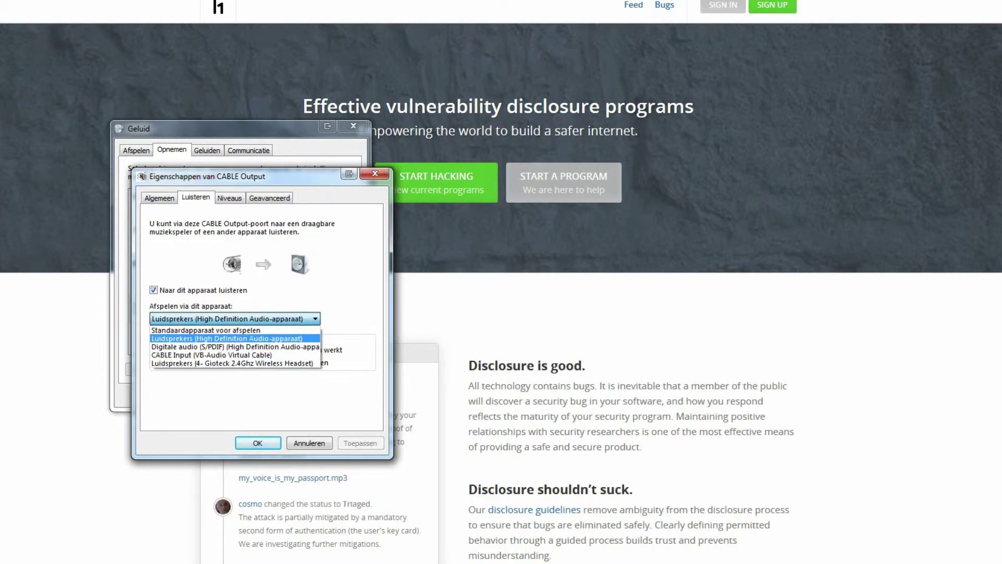
key("Escape")
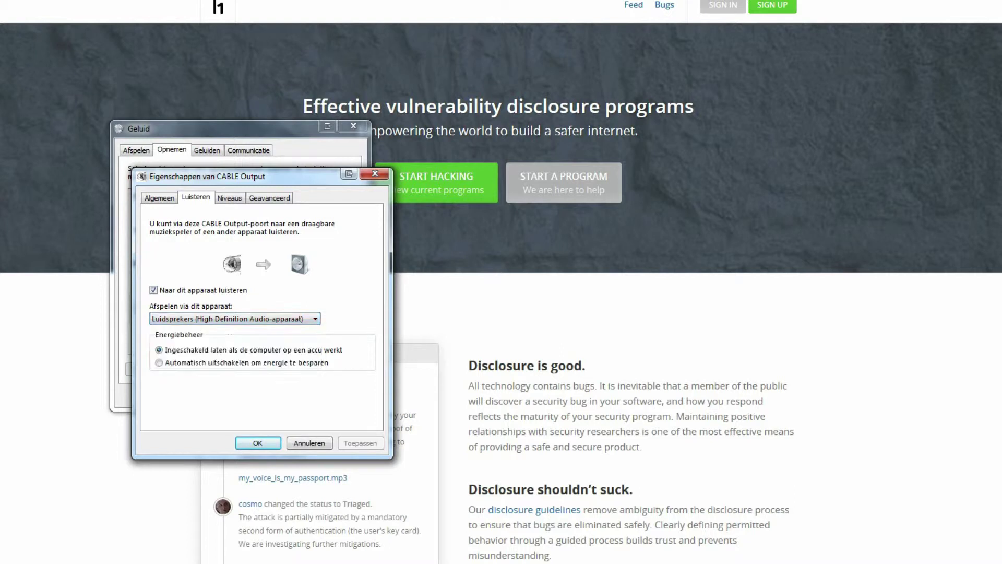
key("ctrl+Tab")
key("ctrl+Tab")
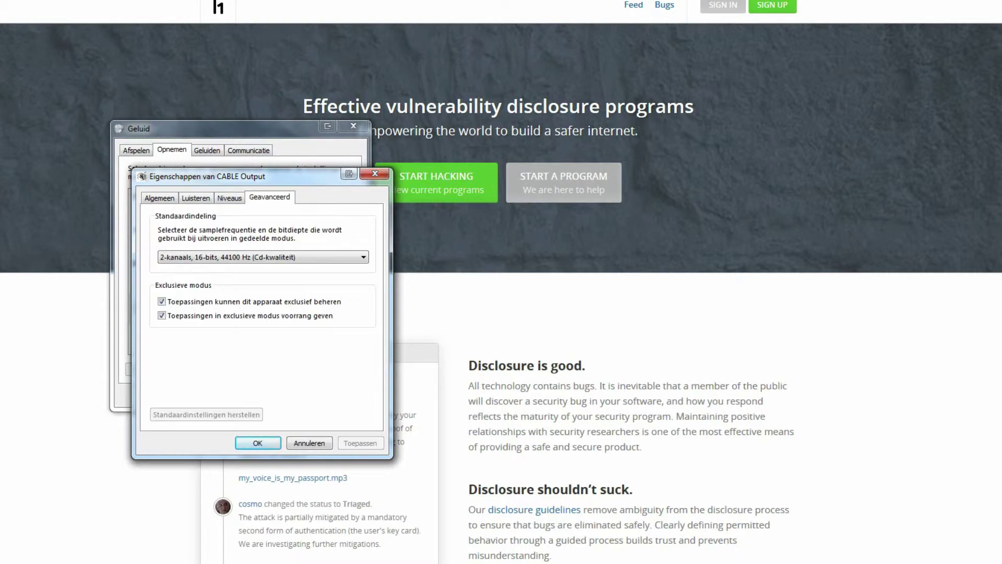
key("Return")
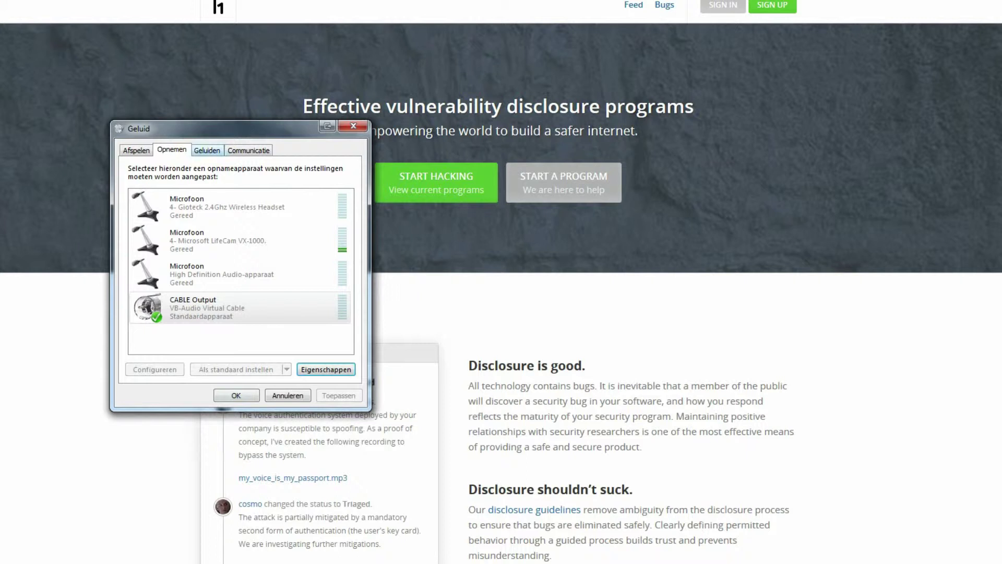
Step: Check the sound settings for communication activity and close the Geluid dialog with its settings accepted
key("ctrl+Tab")
key("ctrl+Tab")
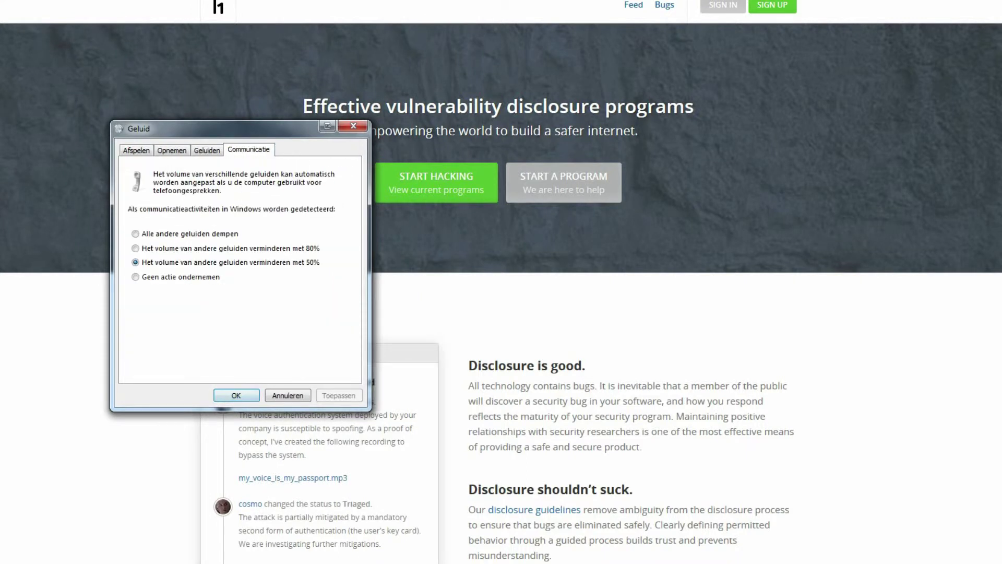
key("Return")
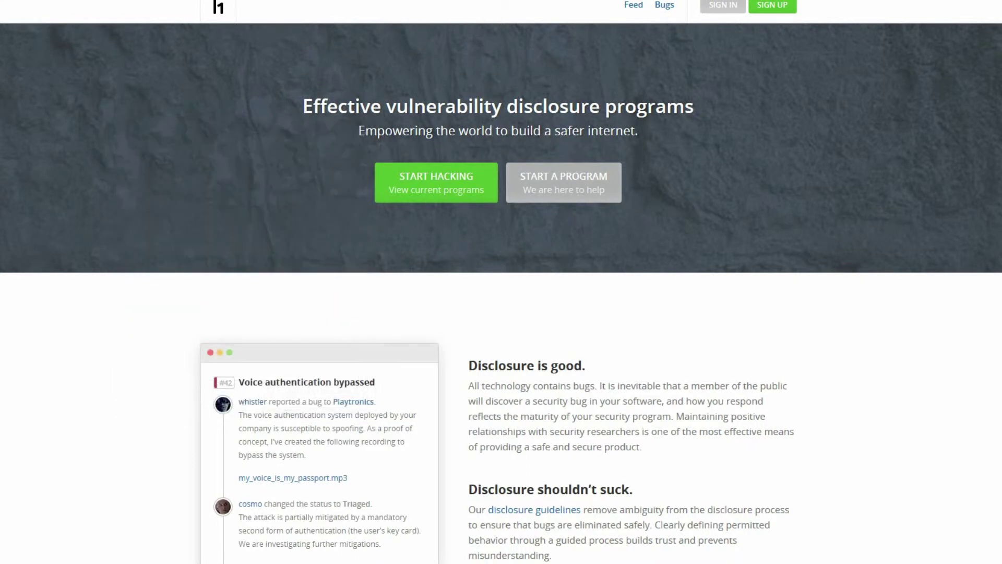
Step: Switch to VLC Media Player, go through its audio device choices and start playback of the current stream
mouse_move(721, 562)
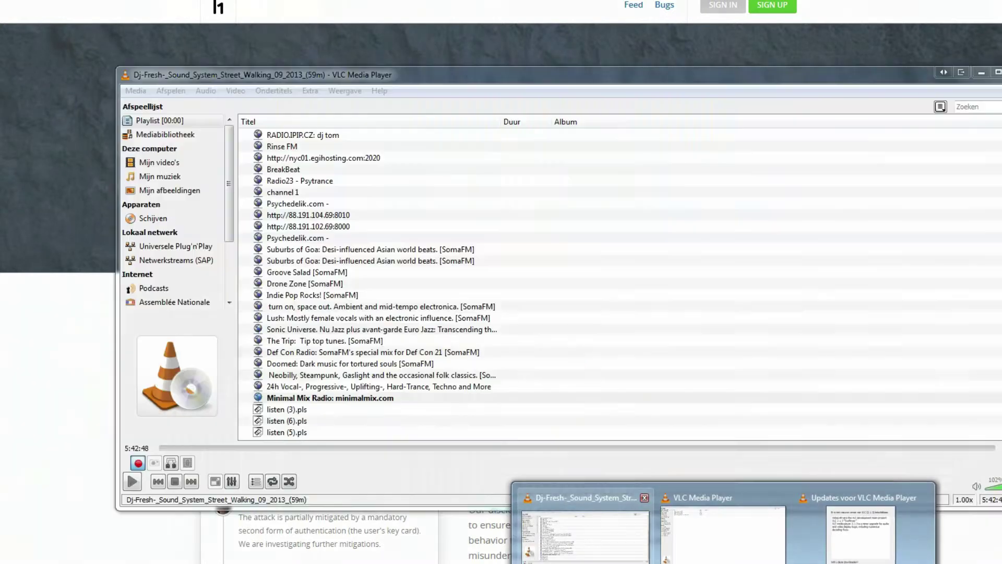
left_click(584, 529)
left_click(205, 91)
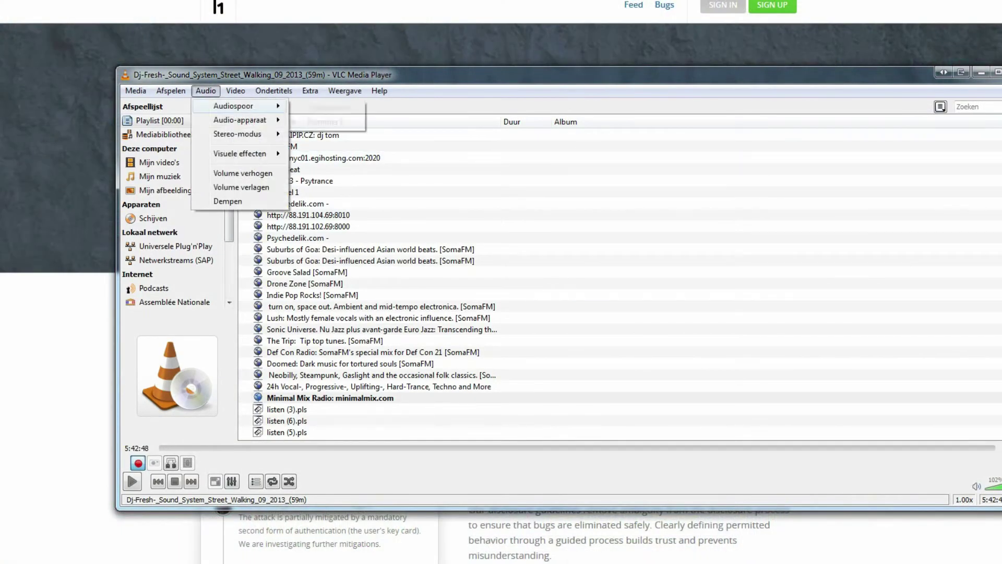
mouse_move(240, 120)
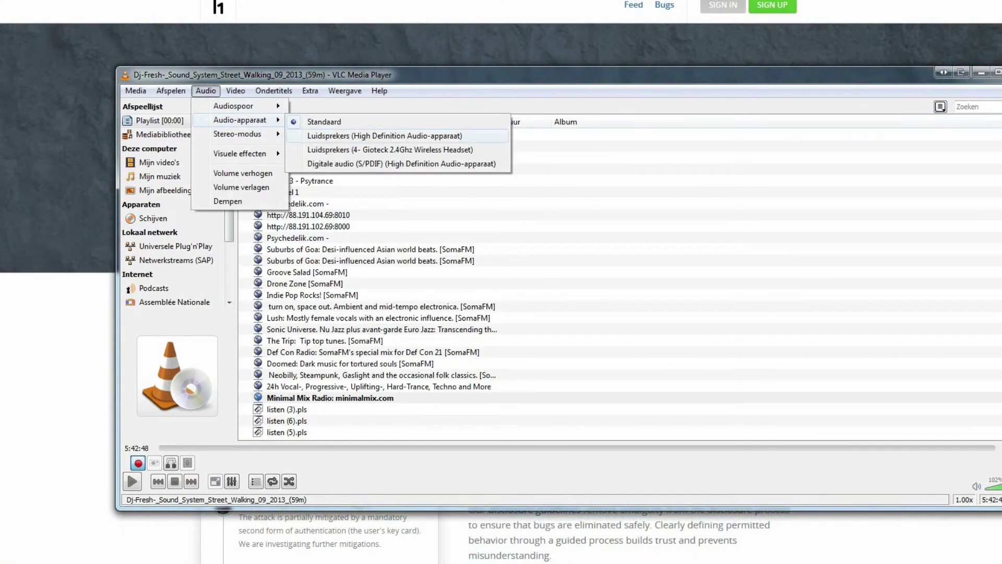
key("Return")
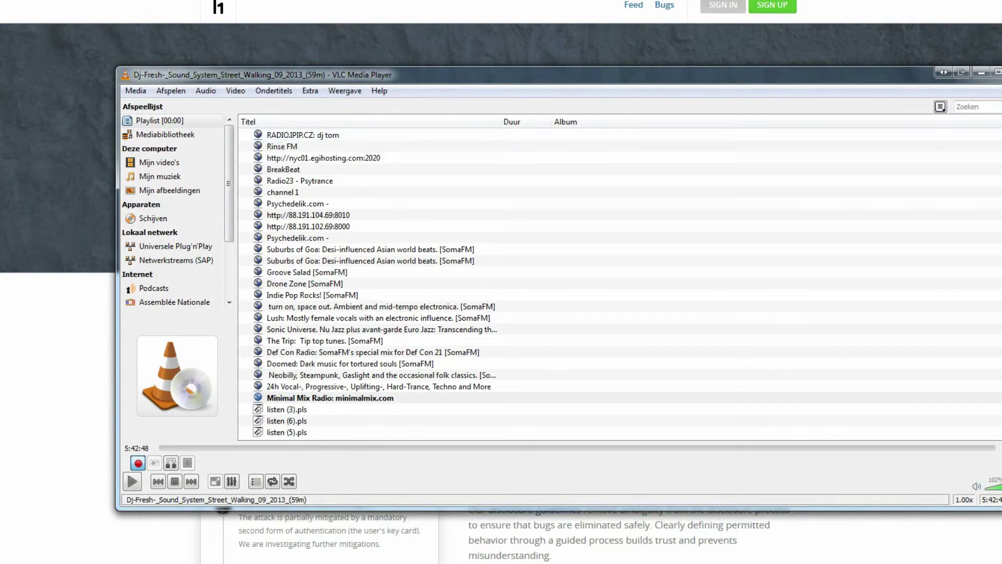
key("space")
Step: Bring up the Mahjong Titans game, then launch Fraps and place its window over the game's right side
left_click(862, 563)
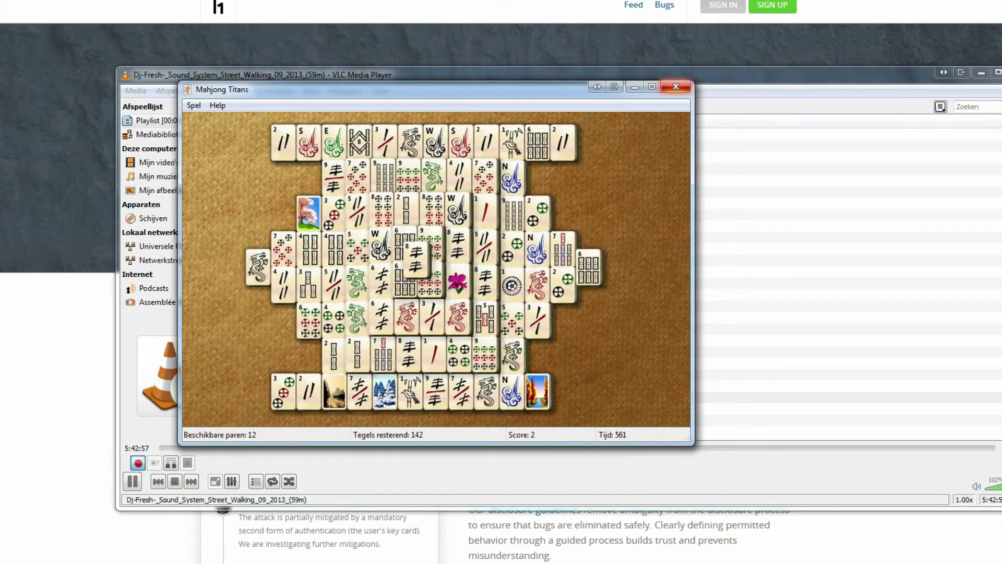
key("super")
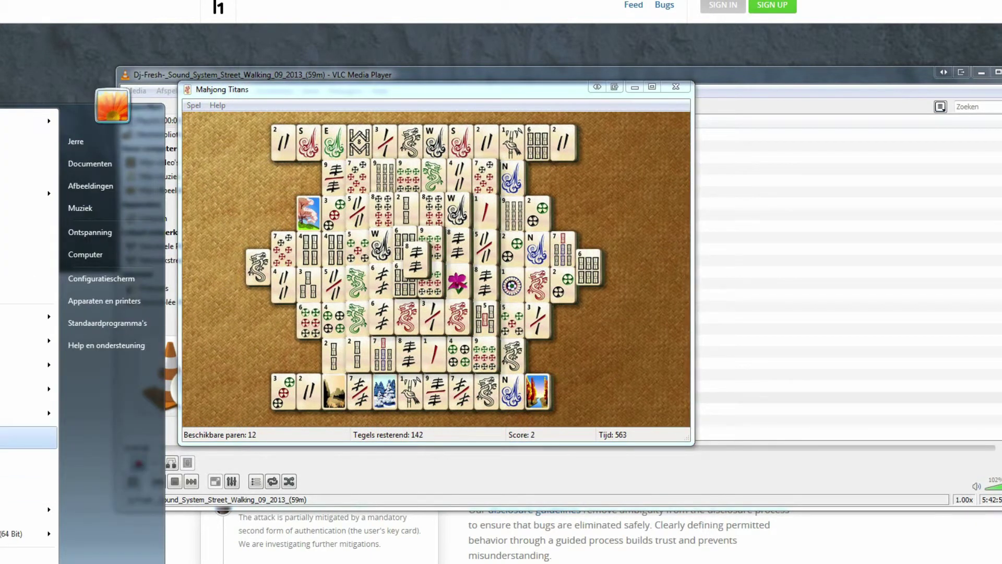
left_click(29, 438)
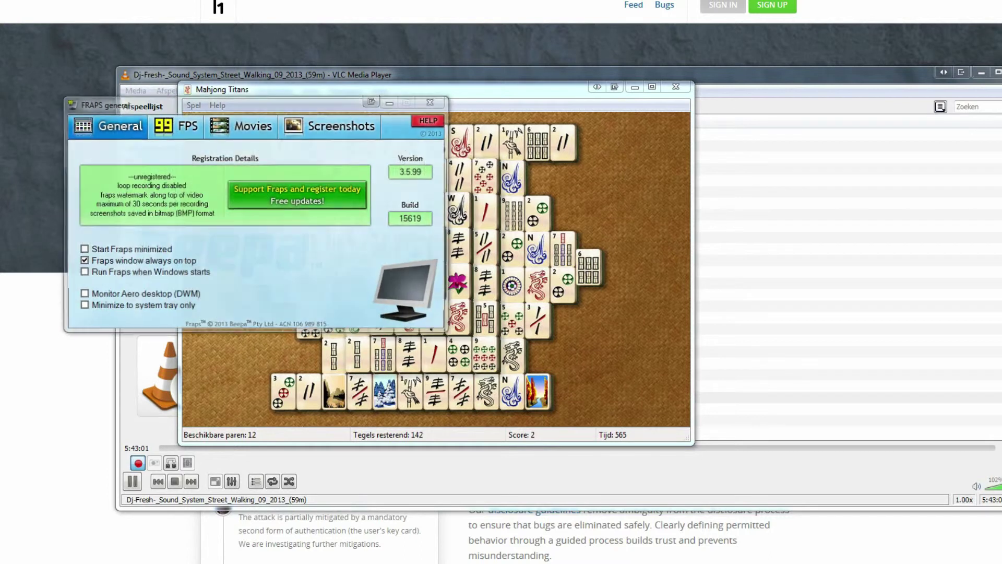
left_click_drag(229, 104, 585, 123)
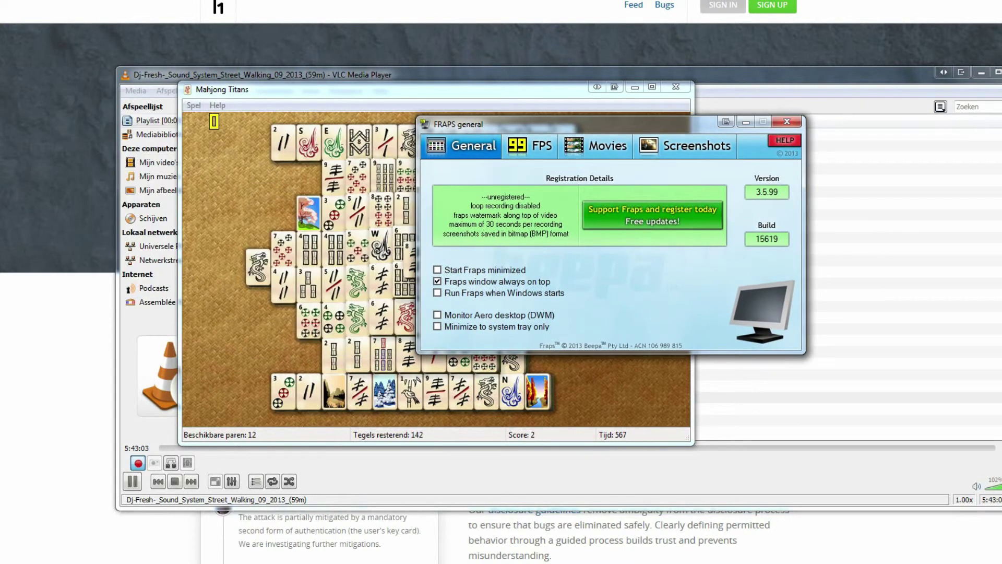
Step: Set Fraps to record external input from CABLE Output (VB-Audio Virtual Cable) with F9 as the video capture hotkey, and minimize it
left_click(596, 146)
left_click(589, 251)
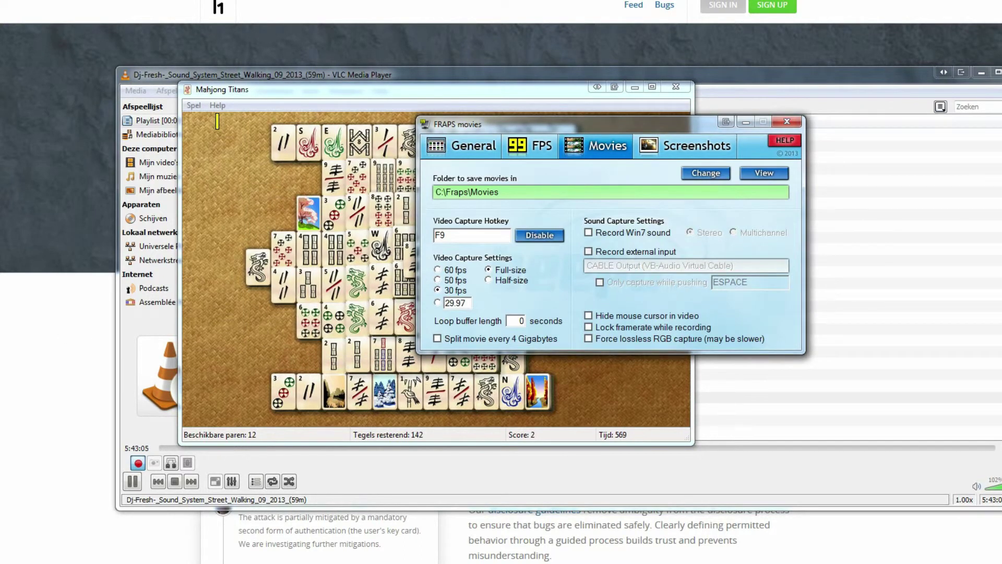
left_click(588, 252)
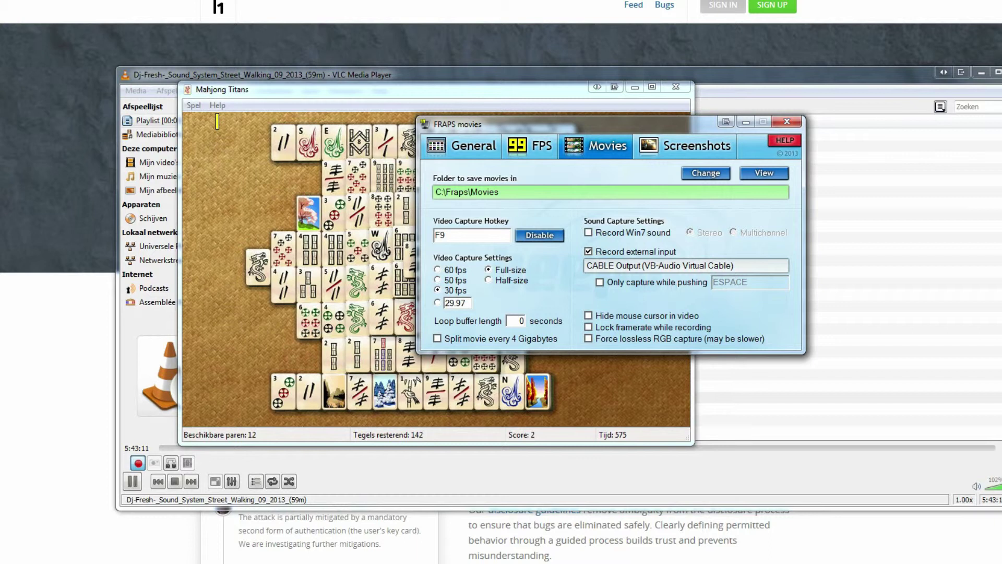
left_click(471, 235)
key("F9")
left_click(745, 122)
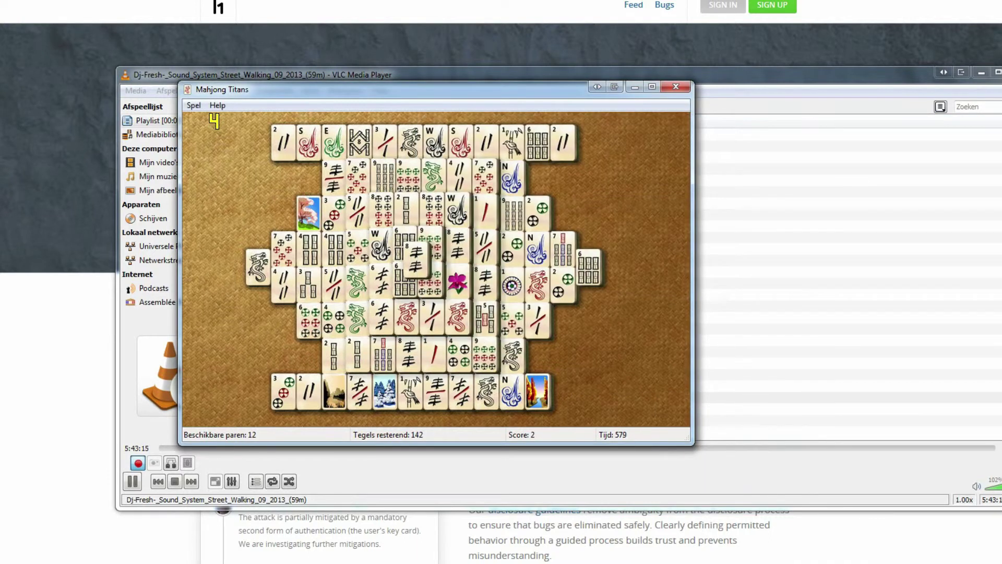
Step: Quit the current Mahjong Titans game and start a new one with the same layout
left_click(194, 106)
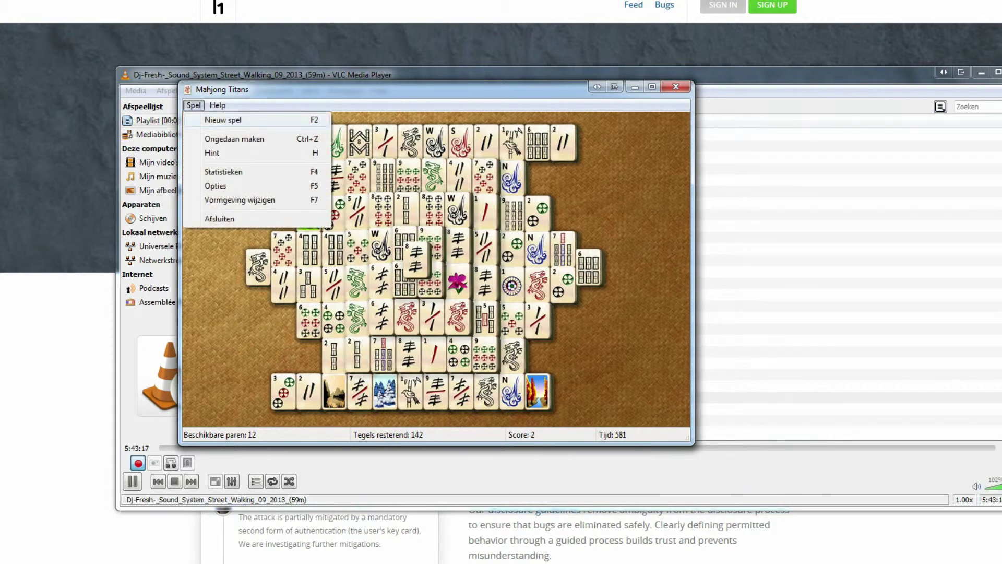
key("Return")
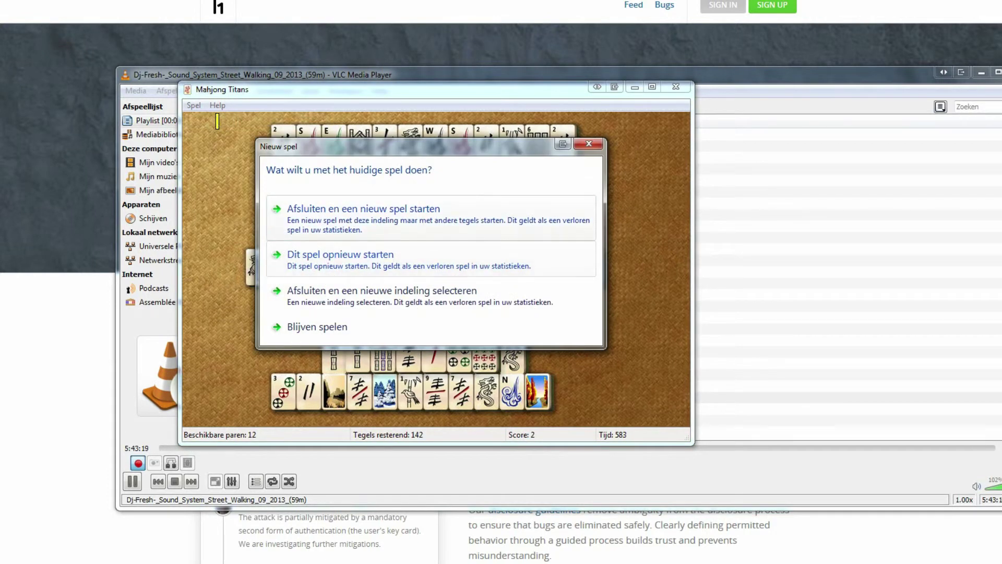
key("Return")
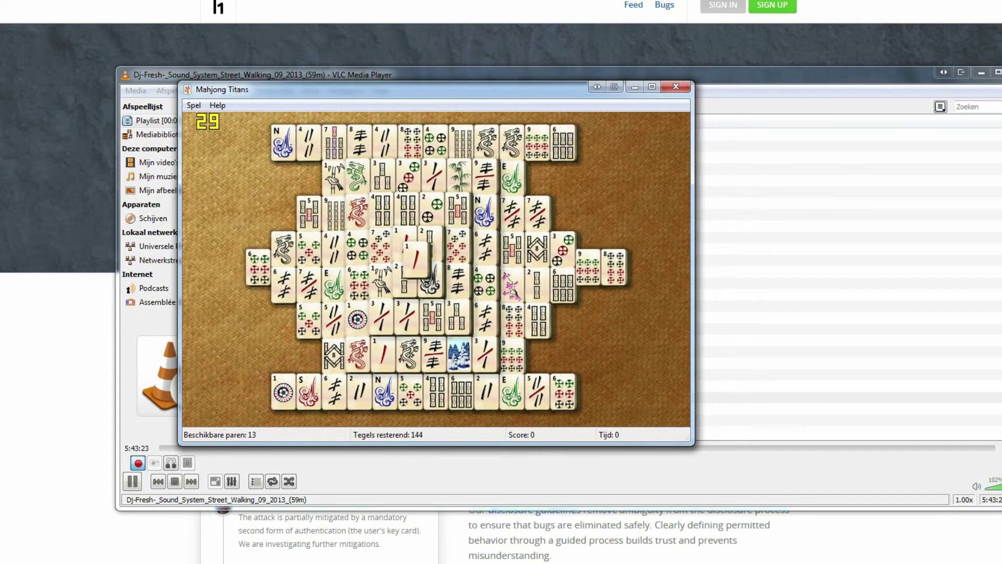
Step: Start the Fraps video capture of Mahjong Titans and try to pair the raised centre tile, the top-row six-bamboo tile and the outermost eight-circle tile
key("F9")
left_click(416, 258)
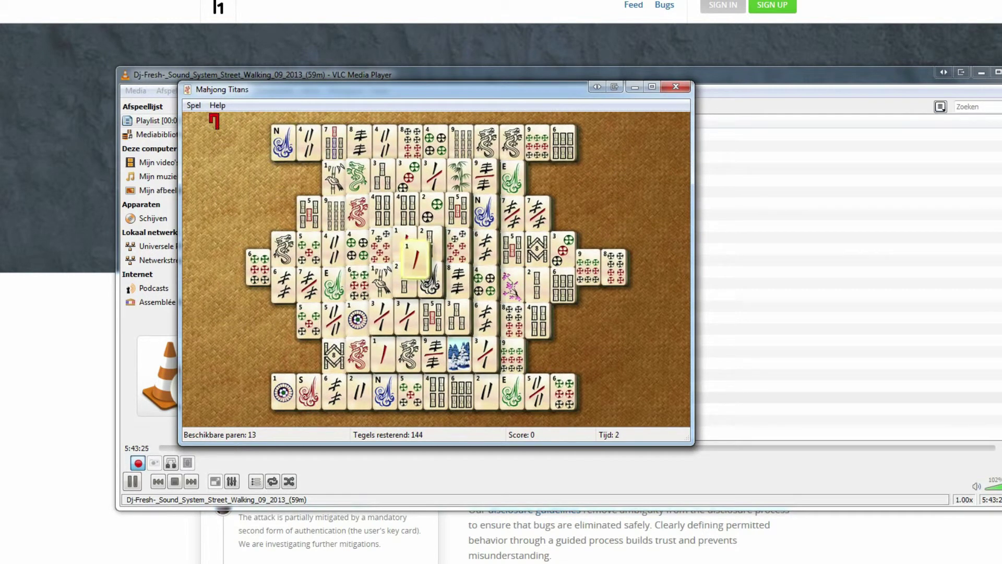
left_click(383, 355)
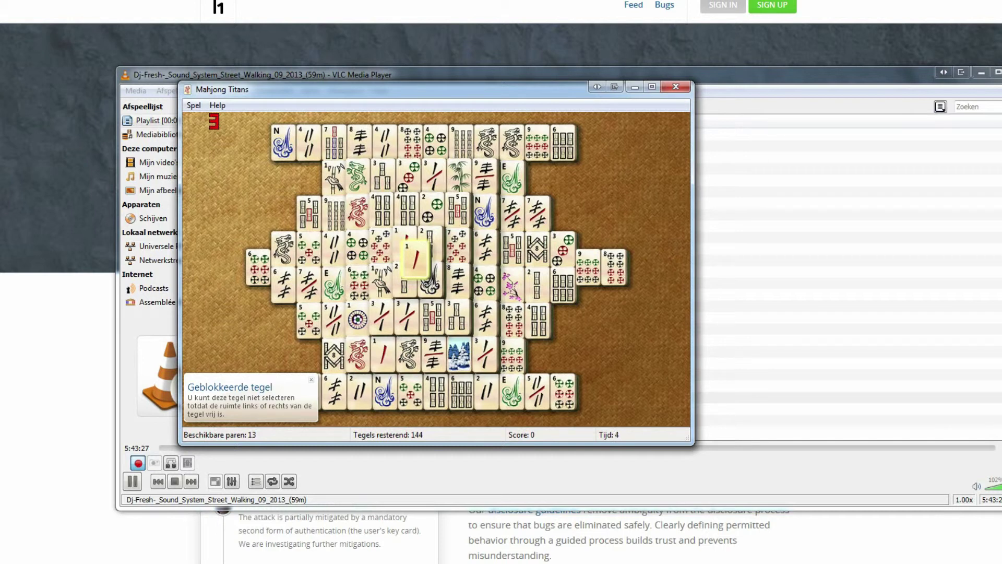
left_click(416, 258)
left_click(562, 142)
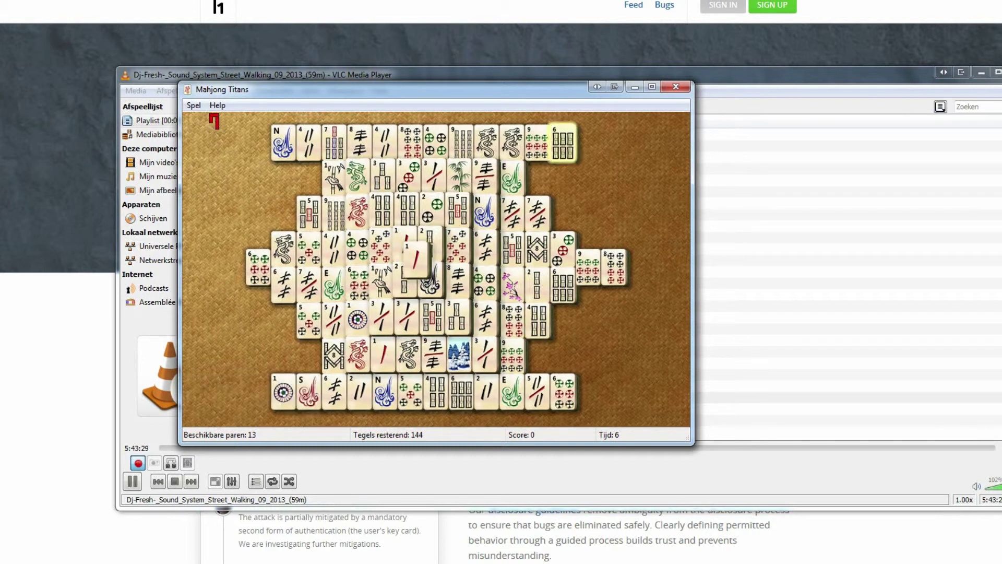
left_click(563, 286)
left_click(562, 143)
left_click(614, 267)
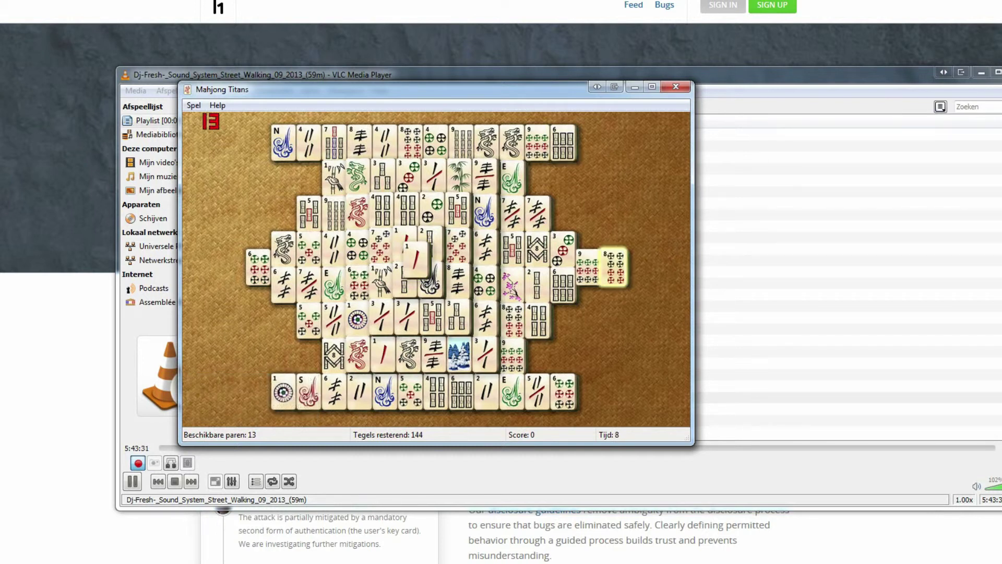
left_click(562, 391)
left_click(614, 267)
left_click(513, 320)
Step: Match the six-circle tile ending the bottom row with the six-circle tile at the layout's far left edge
left_click(563, 391)
left_click(563, 391)
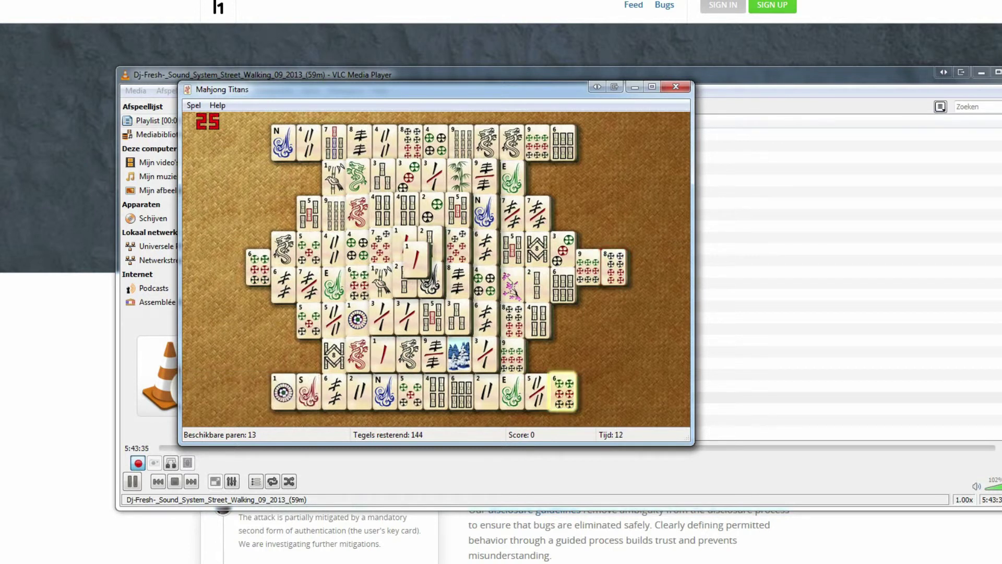
left_click(259, 267)
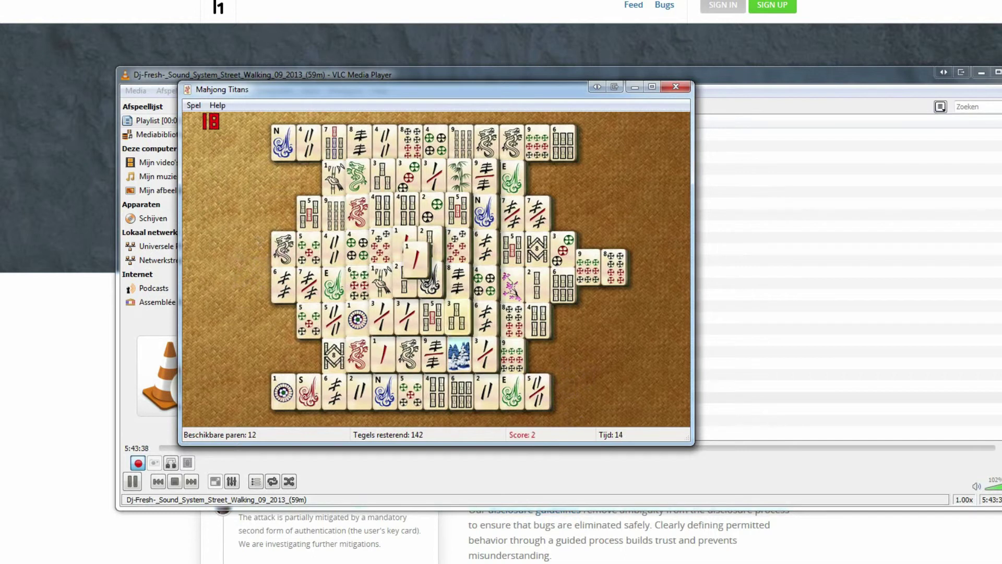